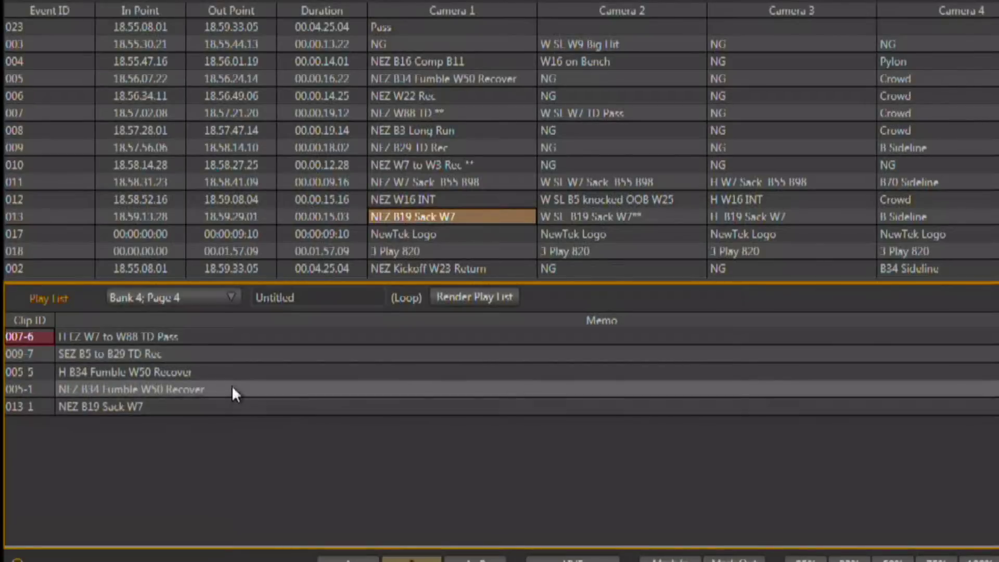
# Move clip 005-1 NEZ B34 Fumble W50 Recover above 007-6 so it leads the play list.
pyautogui.moveTo(232, 384); pyautogui.dragTo(233, 342)
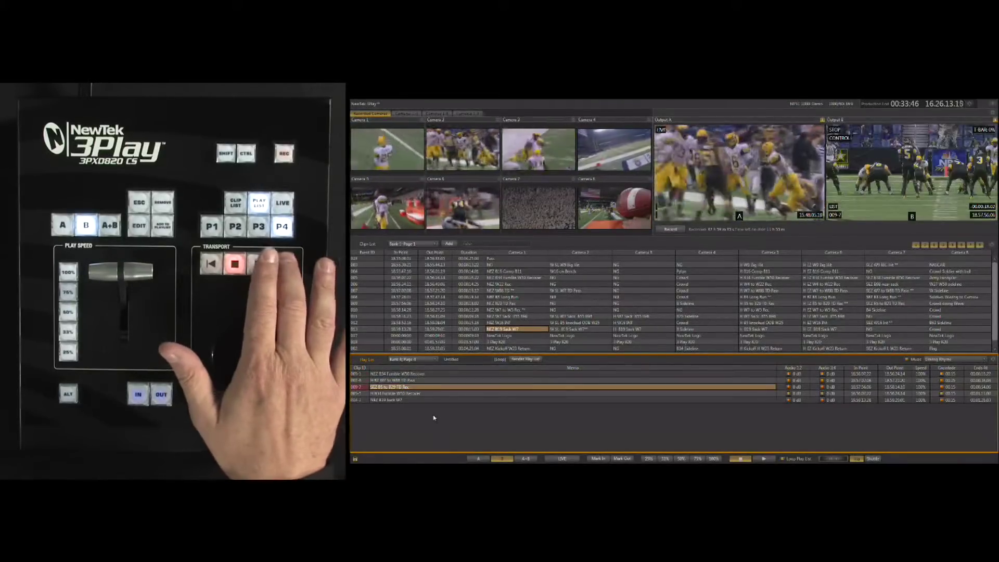
pyautogui.press('Down')
pyautogui.press('Down')
pyautogui.press('Down')
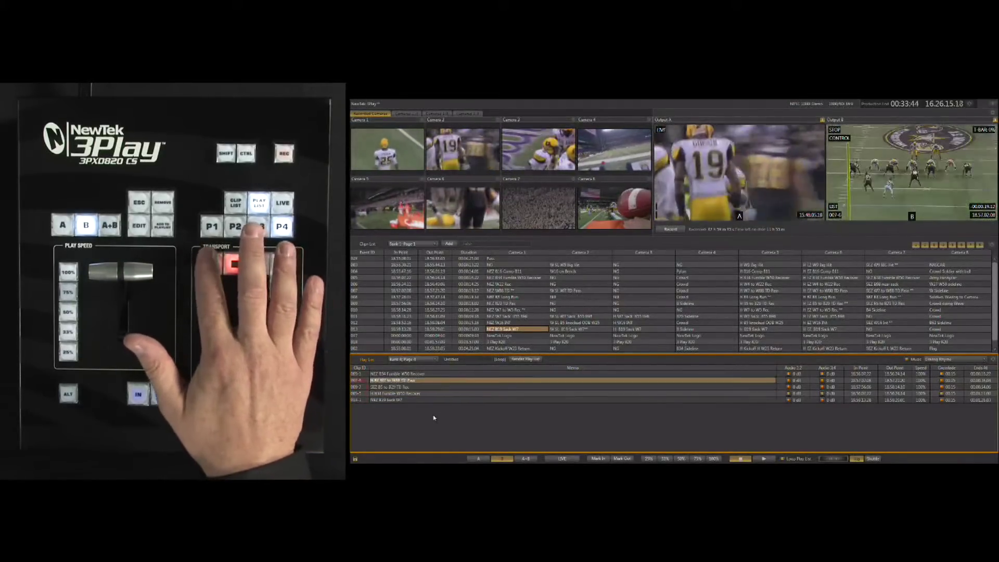
pyautogui.press('Up')
pyautogui.press('Up')
pyautogui.press('Up')
pyautogui.press('alt')
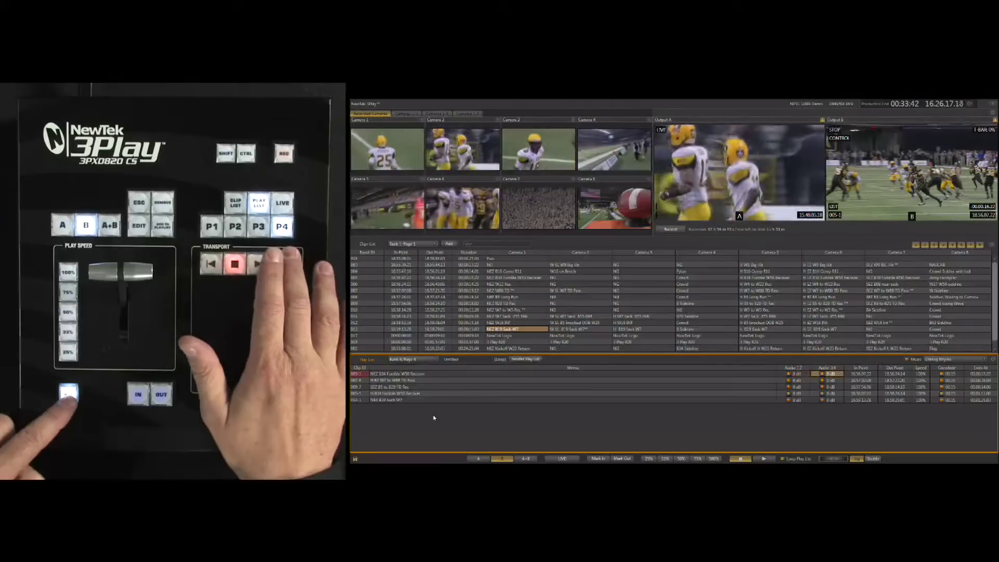
pyautogui.press('Left')
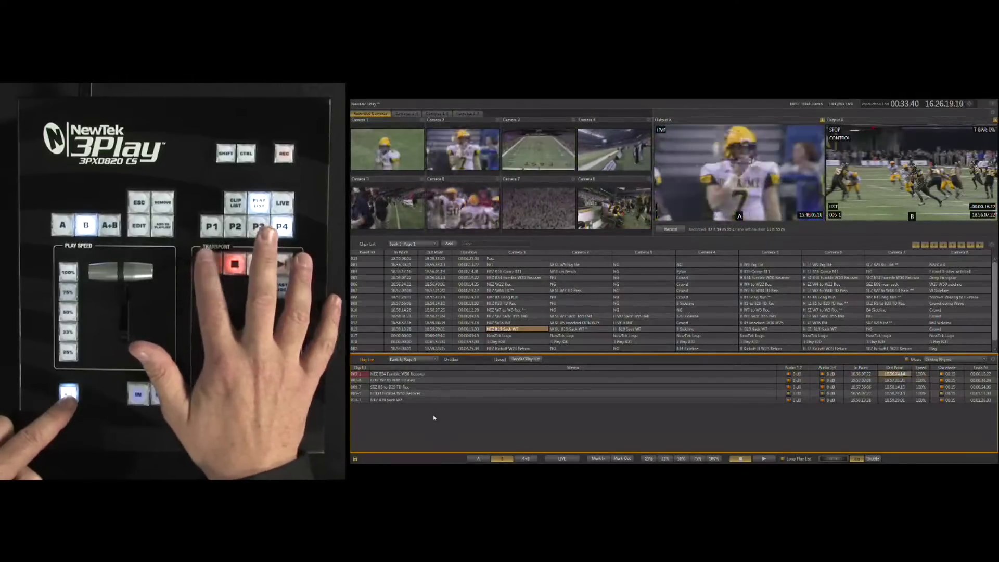
pyautogui.press('Left')
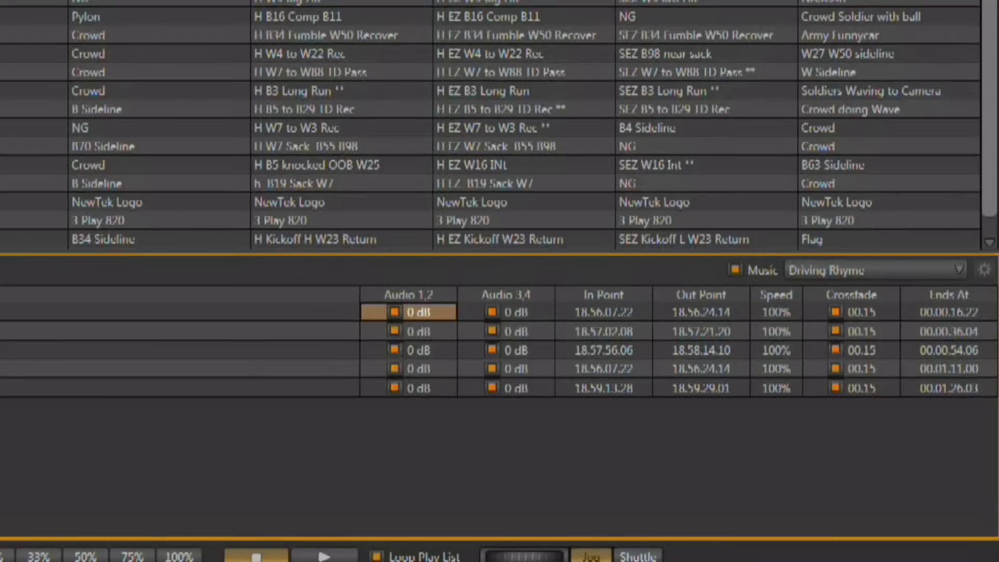
pyautogui.click(395, 311)
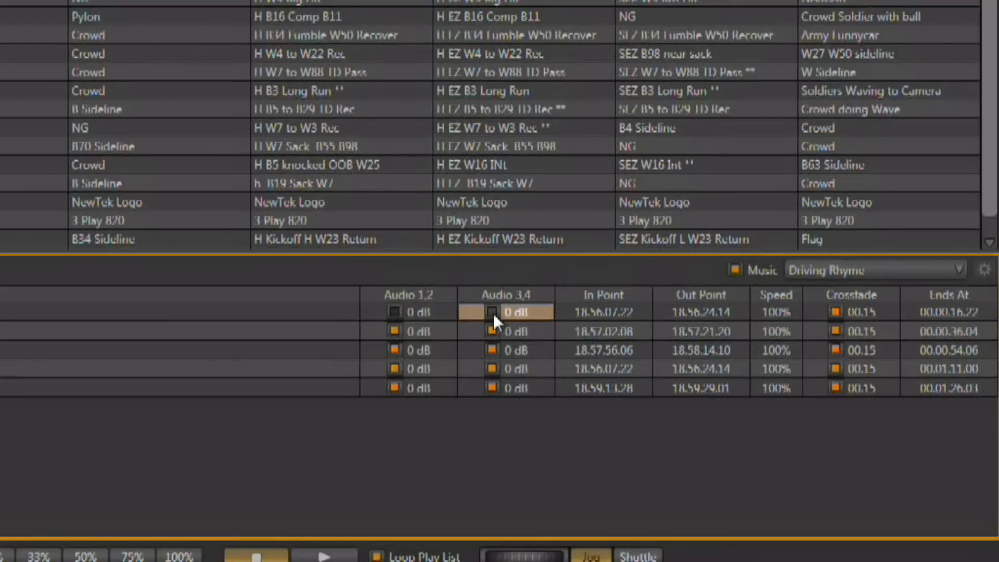
pyautogui.click(395, 311)
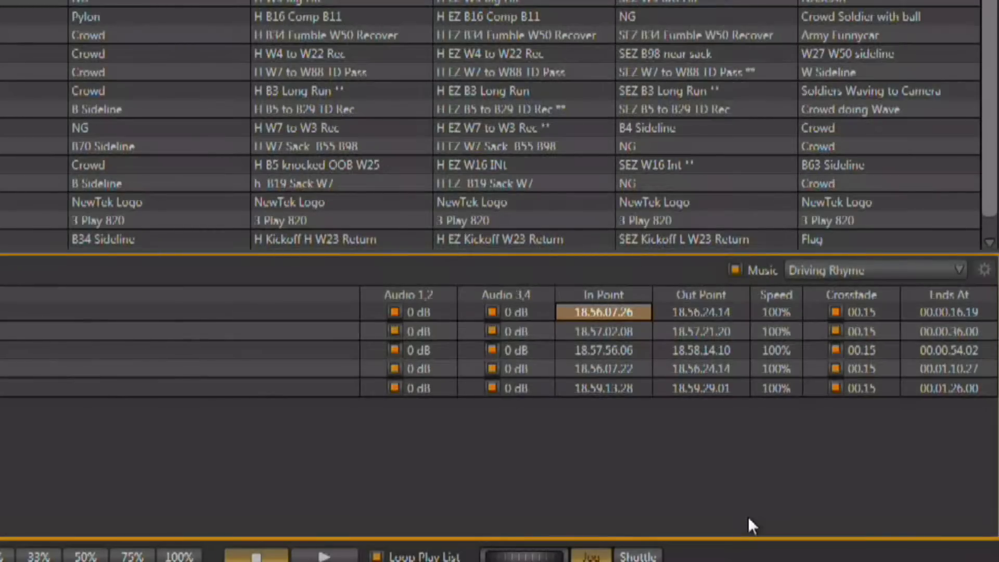
pyautogui.press('Tab')
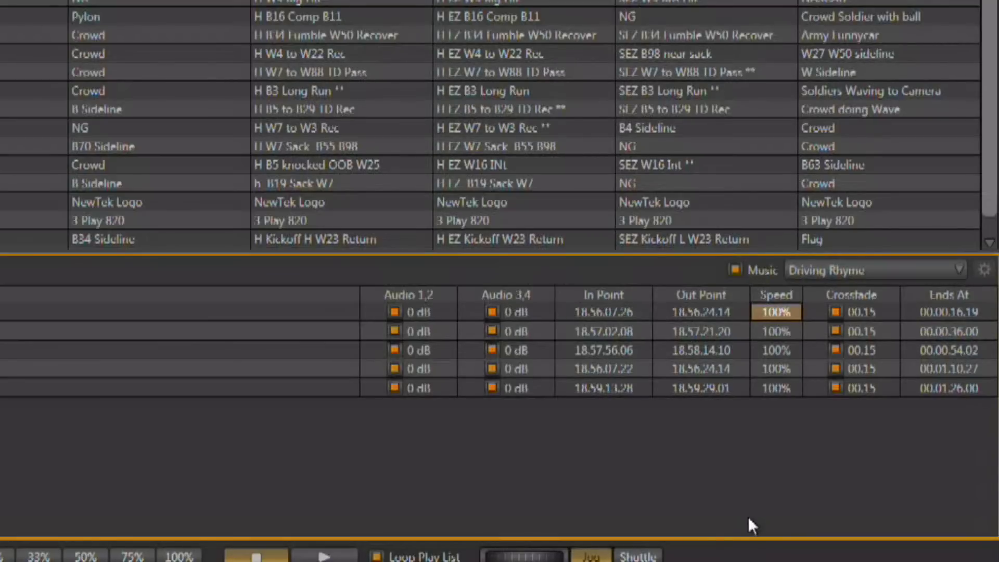
pyautogui.press('Tab')
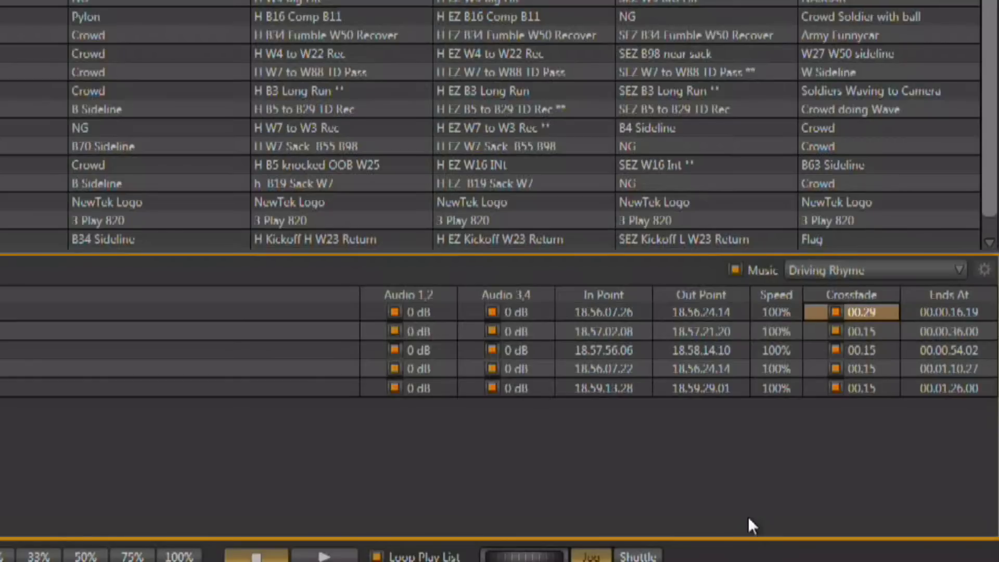
pyautogui.press('Up')
pyautogui.press('Up')
pyautogui.press('Up')
pyautogui.press('Up')
pyautogui.press('Up')
pyautogui.press('Up')
pyautogui.press('Up')
pyautogui.press('Up')
pyautogui.press('Up')
pyautogui.press('Up')
pyautogui.press('Up')
pyautogui.press('Up')
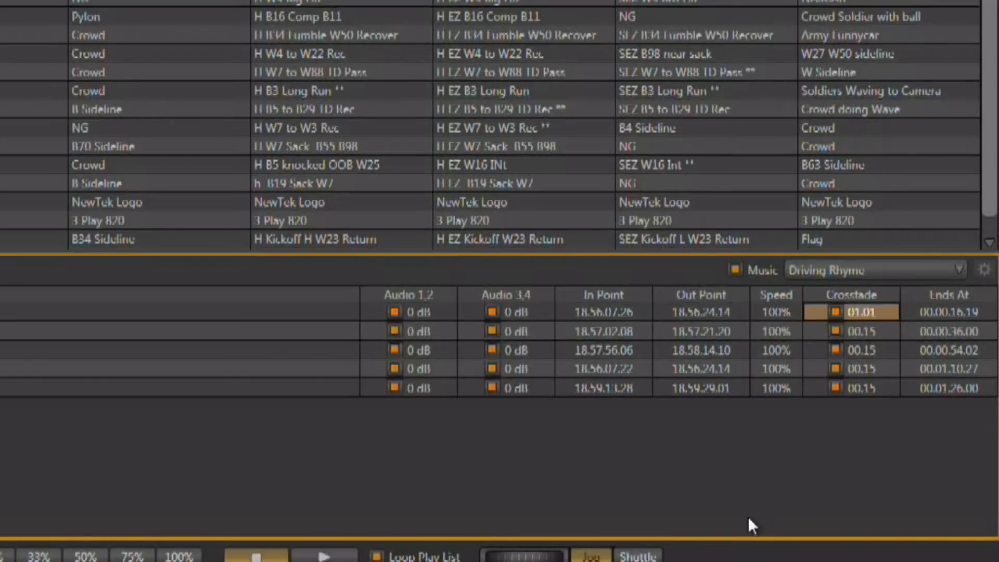
pyautogui.press('Down')
pyautogui.press('Down')
pyautogui.press('Down')
pyautogui.press('Down')
pyautogui.press('Down')
pyautogui.press('Down')
pyautogui.press('Down')
pyautogui.press('Down')
pyautogui.press('Down')
pyautogui.press('Down')
pyautogui.press('Down')
pyautogui.press('Down')
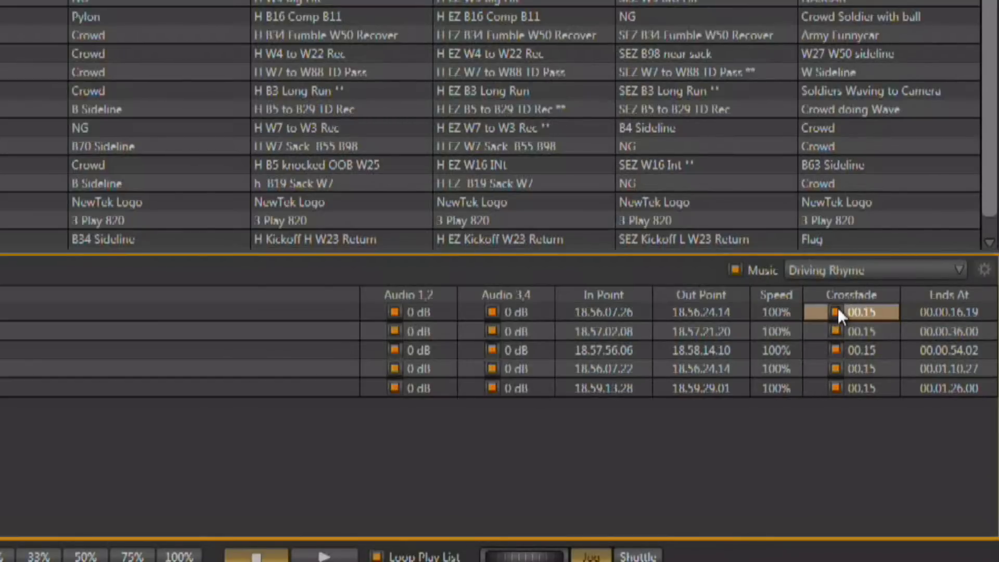
pyautogui.click(835, 312)
pyautogui.click(835, 311)
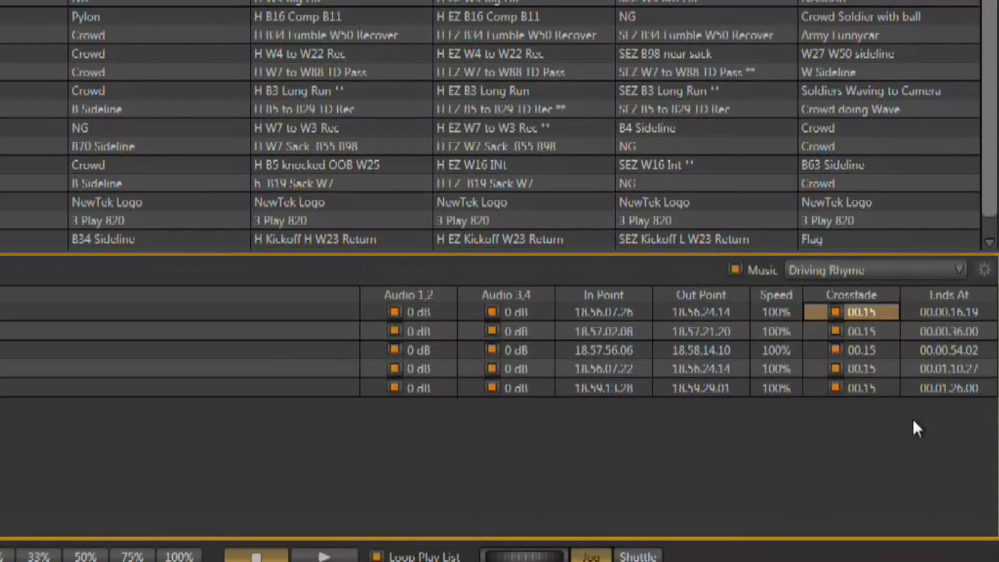
# Toggle the Driving Rhyme backing music off and on, browse tracks without changing, then open its 0 dB settings.
pyautogui.click(734, 268)
pyautogui.click(735, 268)
pyautogui.click(921, 268)
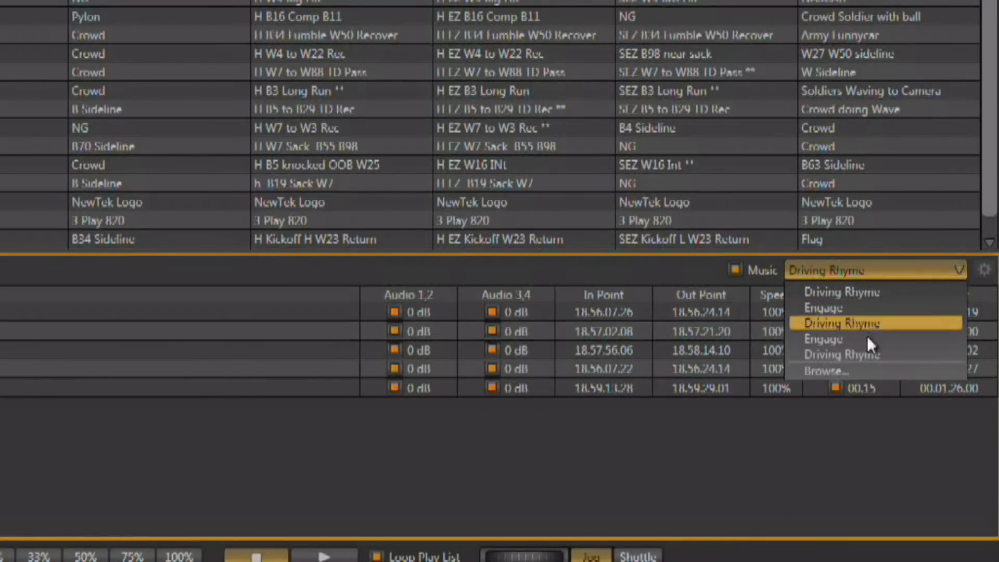
pyautogui.click(823, 369)
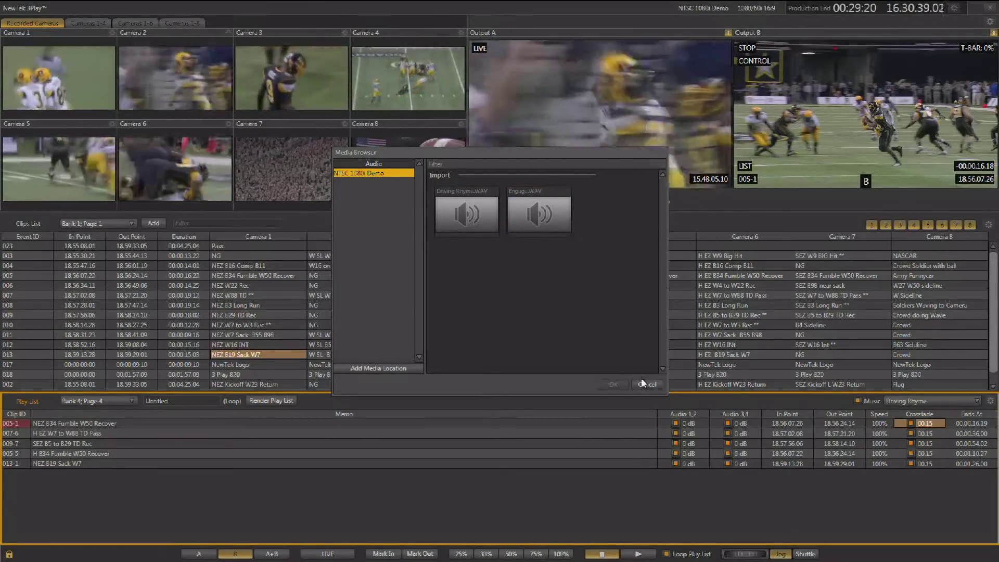
pyautogui.click(645, 384)
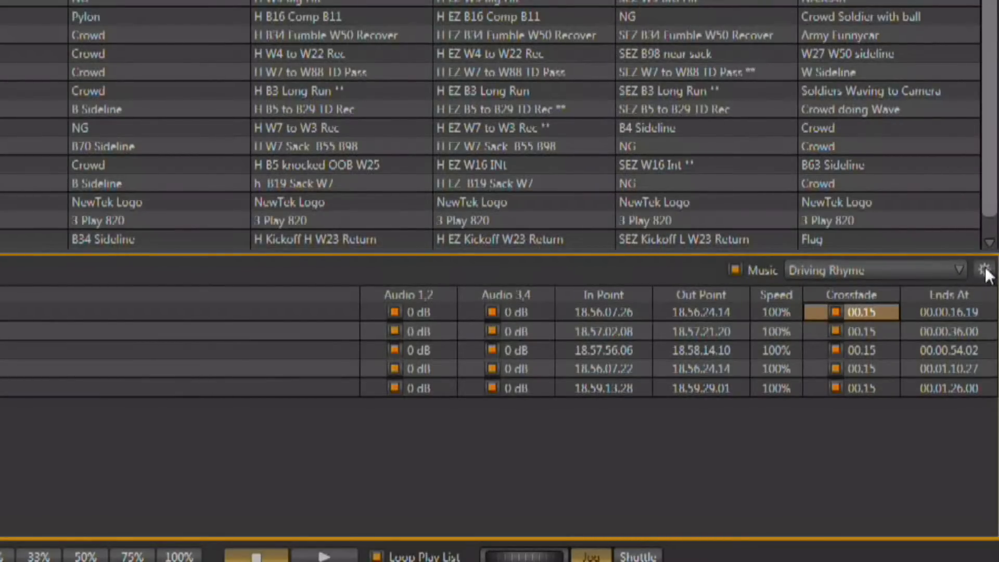
pyautogui.click(984, 270)
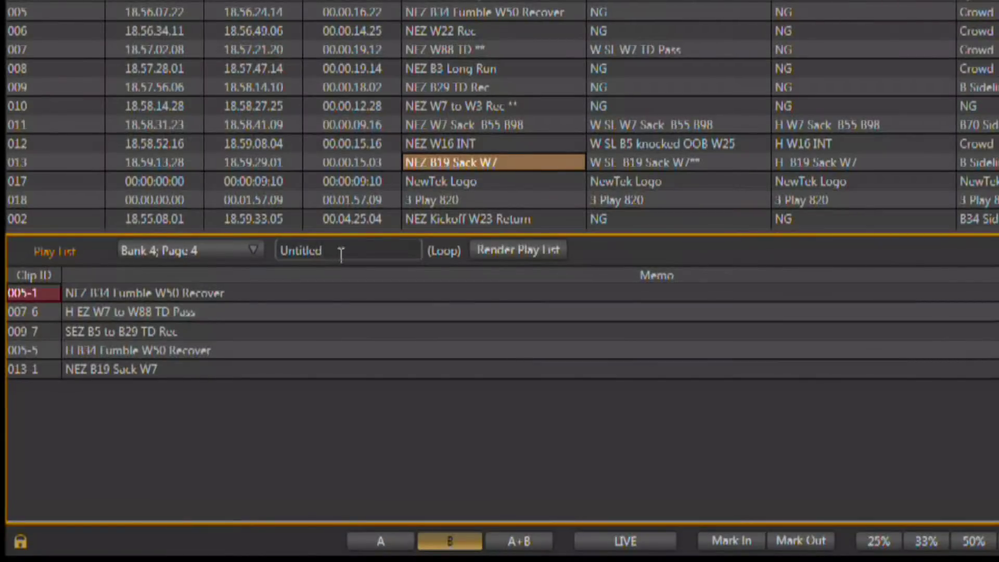
# Replace the Untitled title of the Bank 4, Page 4 play list with 'Game'.
pyautogui.click(341, 254)
pyautogui.click(281, 250)
pyautogui.moveTo(283, 248); pyautogui.dragTo(323, 252)
pyautogui.click(323, 250)
pyautogui.doubleClick(322, 250)
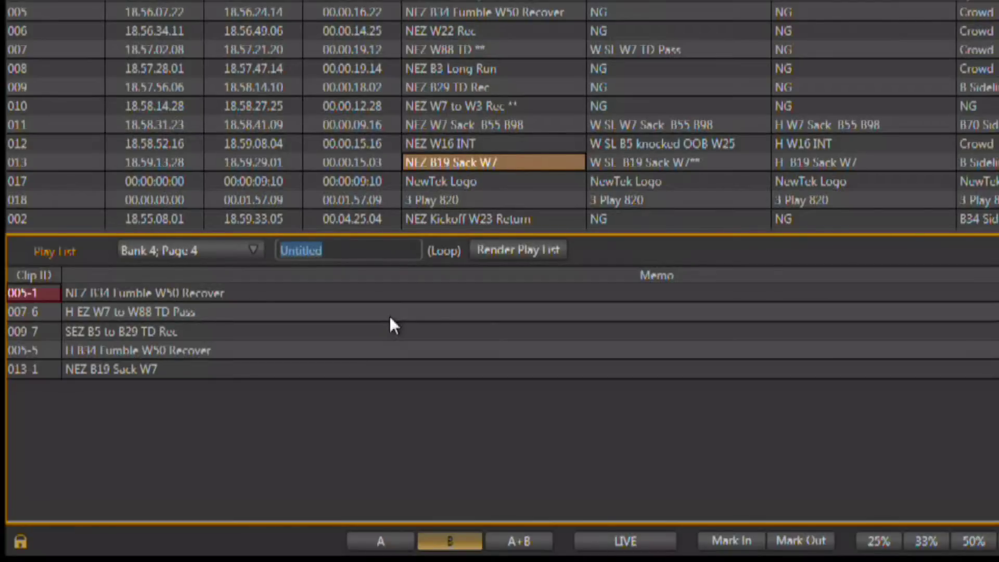
pyautogui.write('Game')
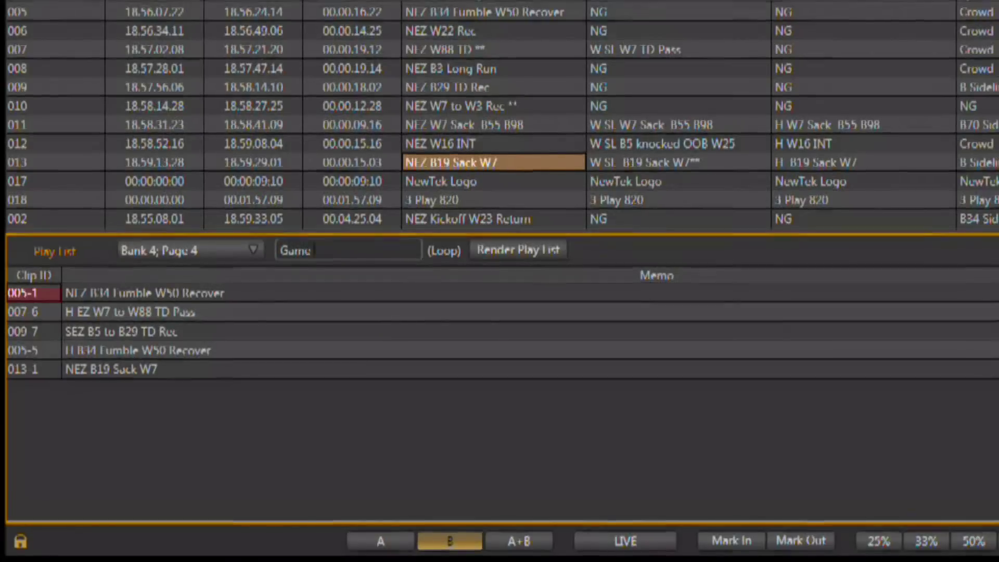
pyautogui.write(' 8')
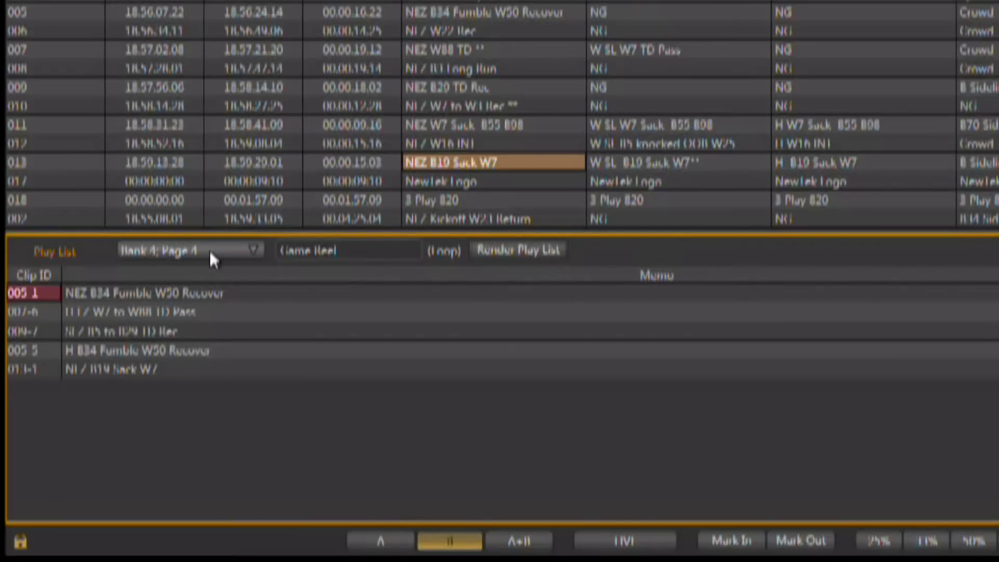
# Scroll the Bank/Page selector to Bank 2, Page 1, showing the six W9 Big Hit angles.
pyautogui.scroll(3, 209, 250)
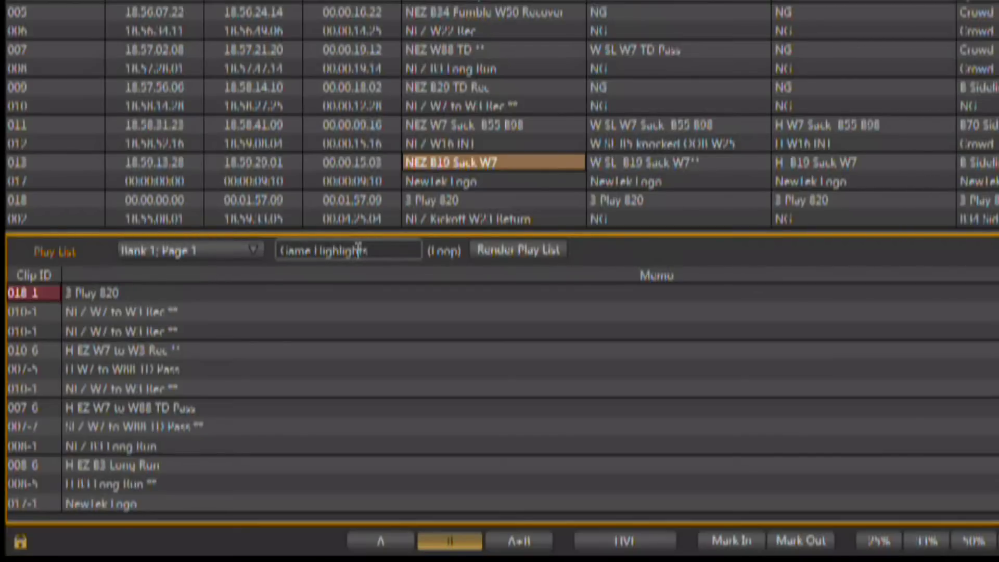
pyautogui.scroll(-1, 358, 249)
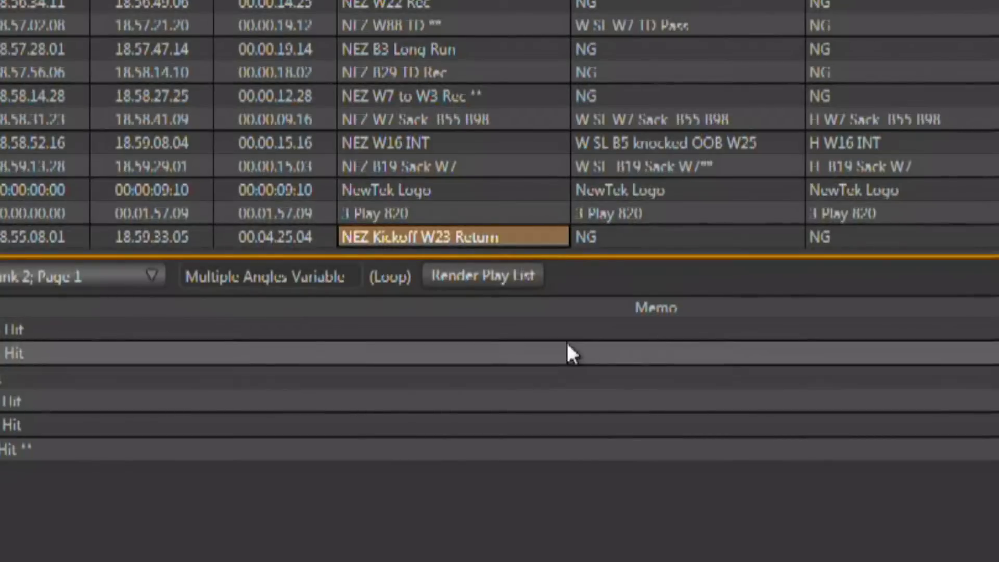
# Render the Bank 2, Page 1 Multiple Angles Variable play list out to a file.
pyautogui.click(470, 273)
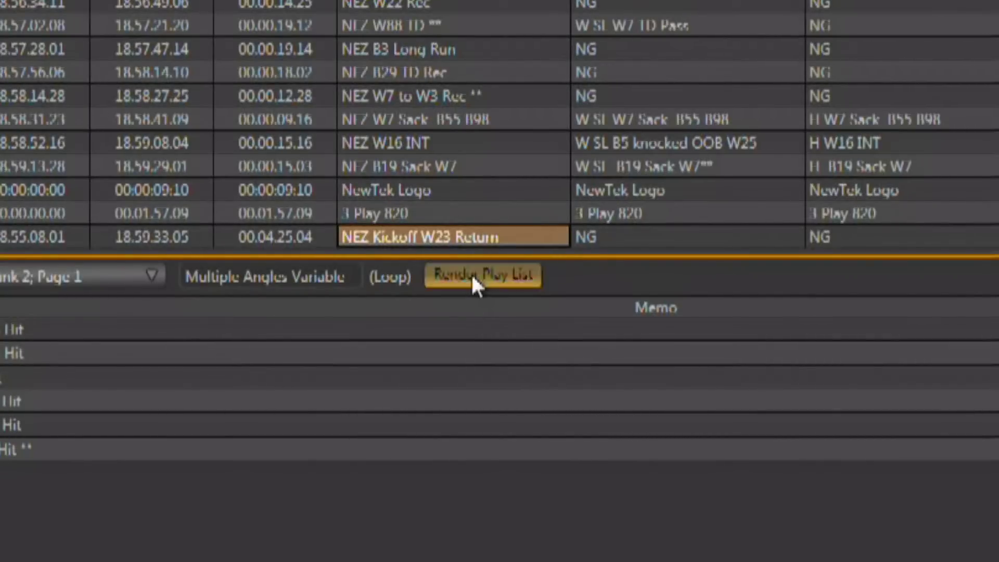